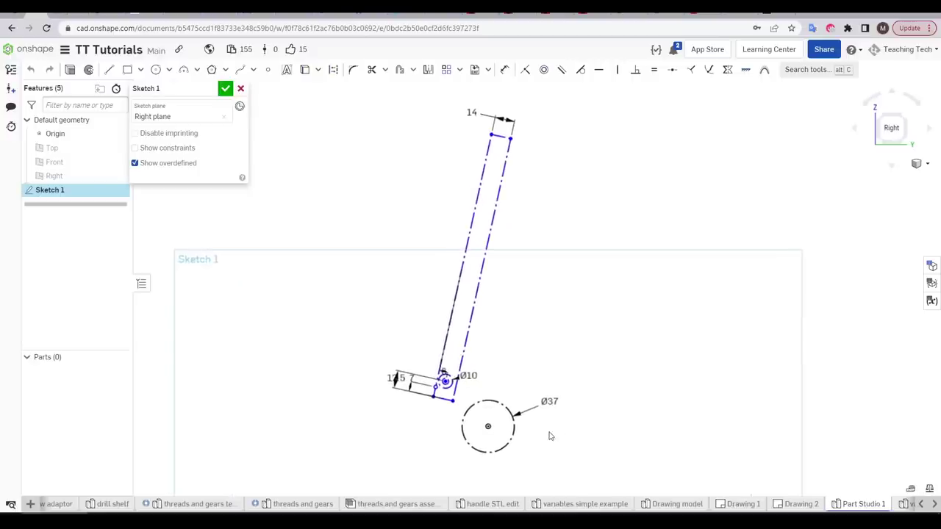
{"action": "scroll", "coordinate": [549, 441], "scroll_direction": "up", "scroll_amount": 3}
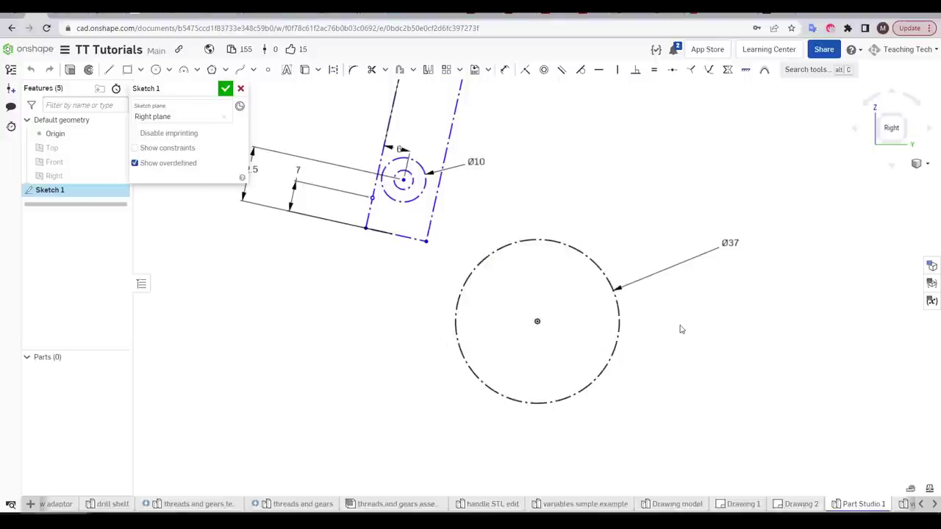
Zoom in and out on the slot end around the Ø37 construction circle
{"action": "scroll", "coordinate": [644, 284], "scroll_direction": "down", "scroll_amount": 3}
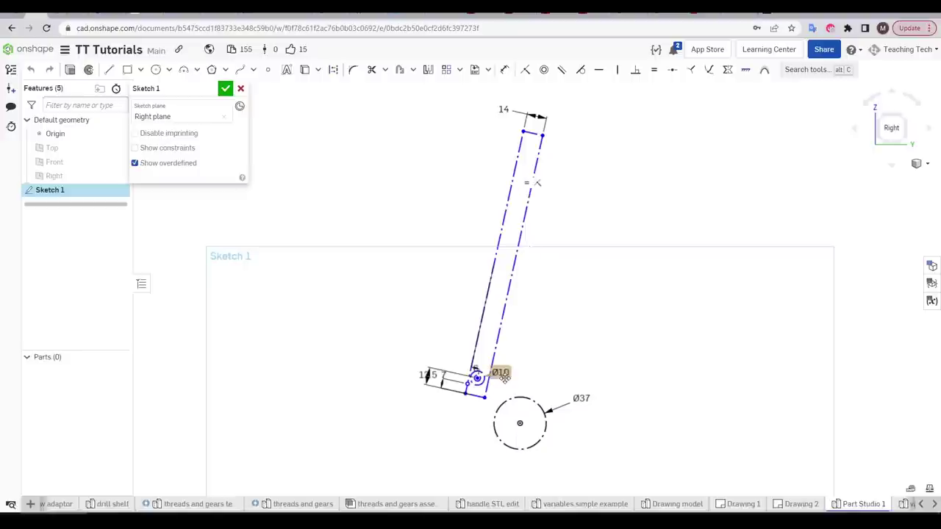
{"action": "scroll", "coordinate": [506, 397], "scroll_direction": "up", "scroll_amount": 5}
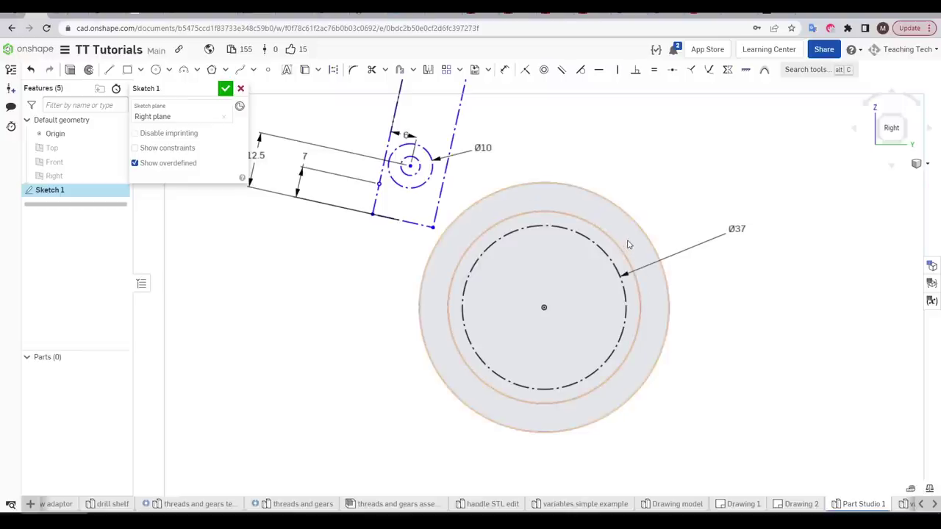
Resize the ring's inner circle to sit just outside the Ø37 circle, then zoom out
{"action": "left_click", "coordinate": [626, 244]}
{"action": "left_click", "coordinate": [730, 358]}
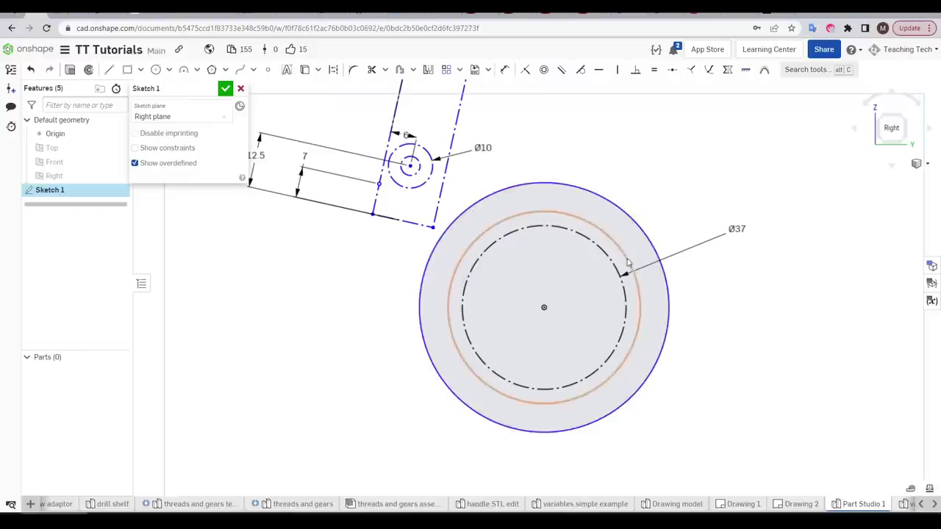
{"action": "left_click", "coordinate": [625, 260]}
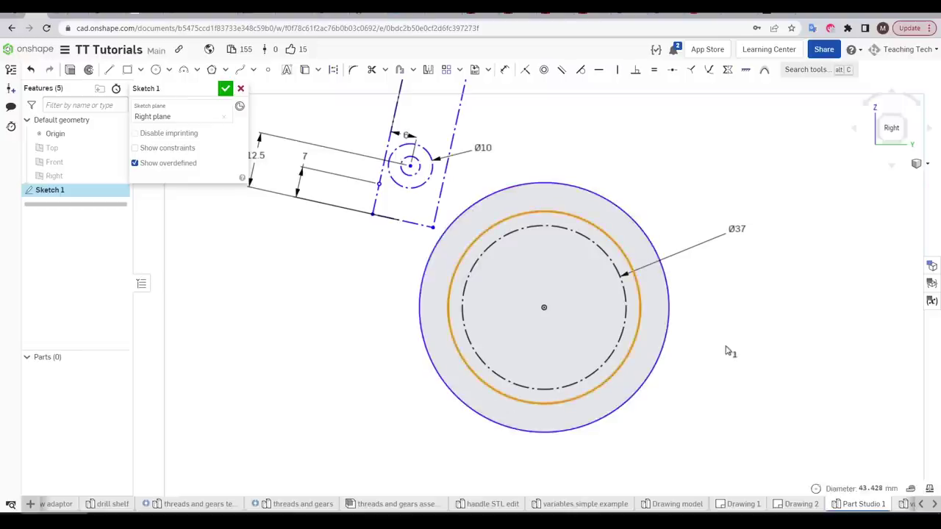
{"action": "key", "text": "Delete"}
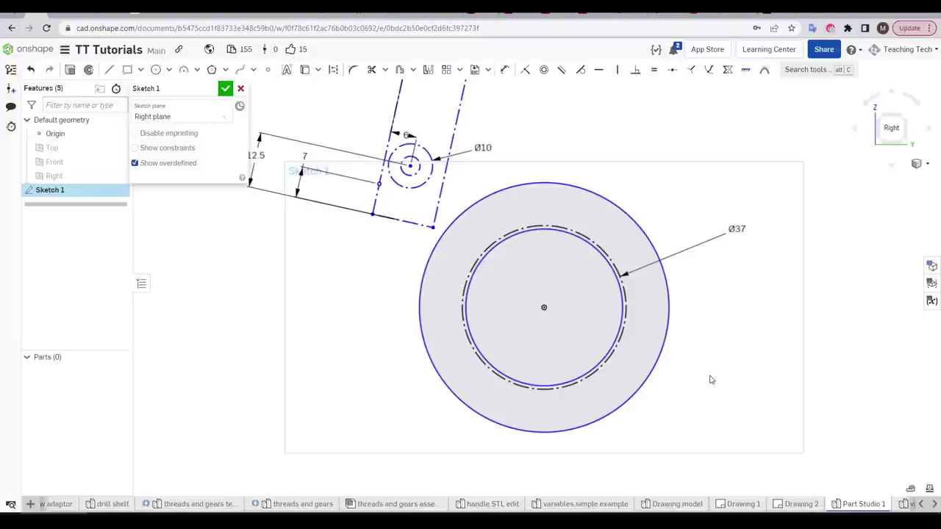
{"action": "left_click_drag", "start_coordinate": [619, 334], "coordinate": [635, 338]}
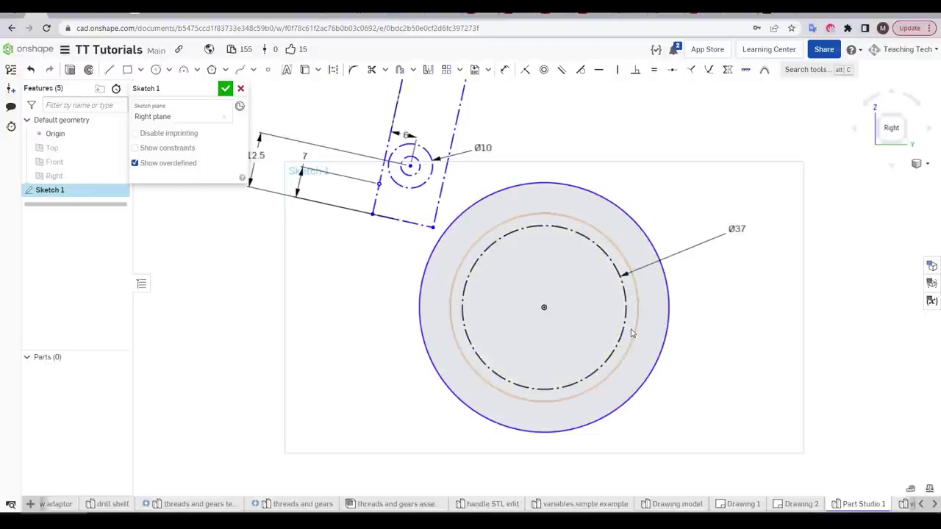
{"action": "scroll", "coordinate": [637, 337], "scroll_direction": "down", "scroll_amount": 5}
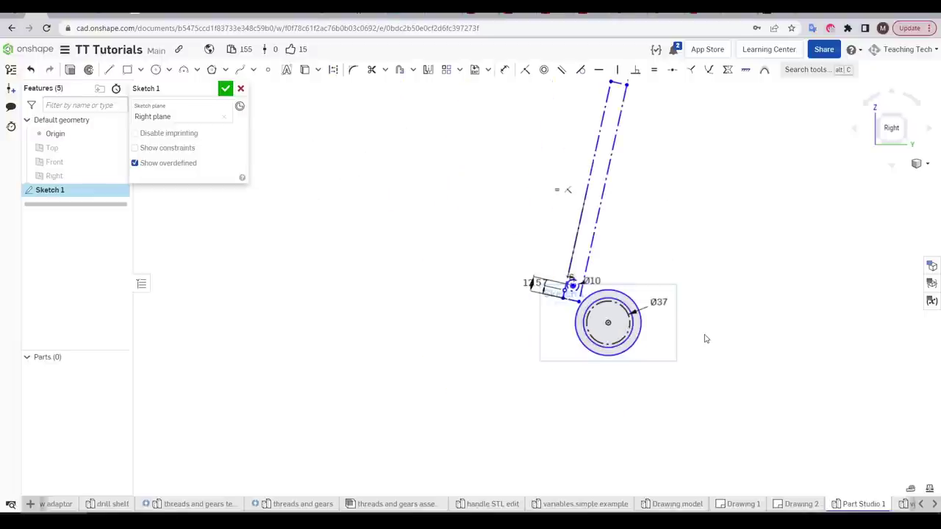
Zoom into the slot detail, then fit the whole part into view
{"action": "scroll", "coordinate": [635, 335], "scroll_direction": "up", "scroll_amount": 10}
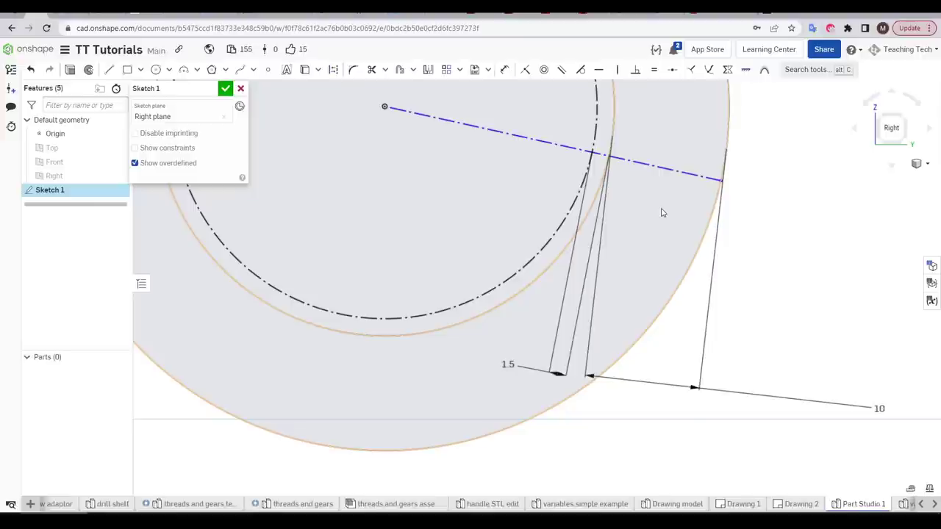
{"action": "key", "text": "f"}
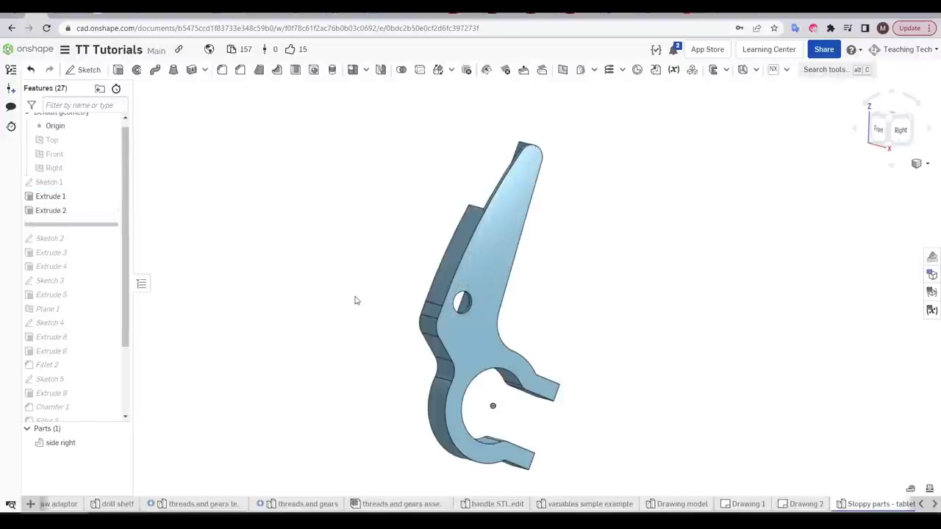
Roll the clamp model back to just after Extrude 2
{"action": "right_click_drag", "start_coordinate": [353, 298], "coordinate": [470, 303]}
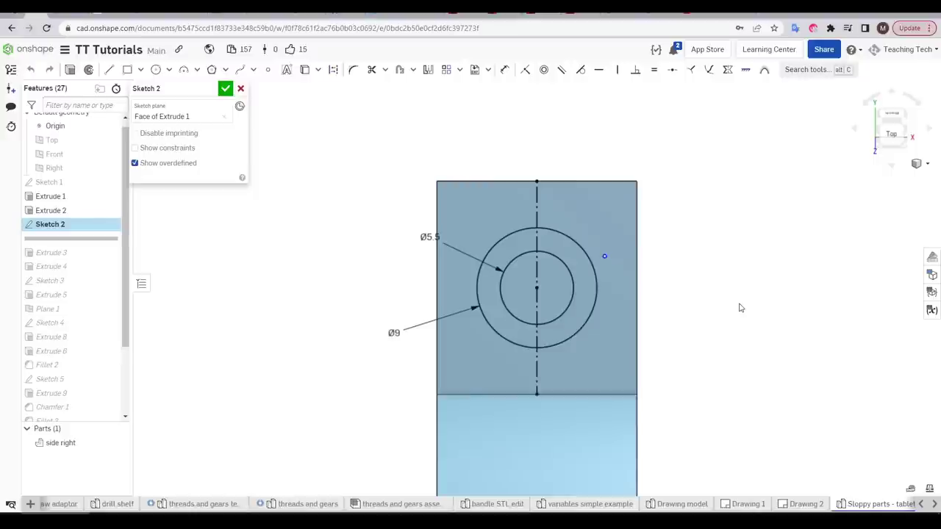
Orbit to the block's side faces and close the hexagon sketch to show the nut pocket
{"action": "right_click_drag", "start_coordinate": [742, 309], "coordinate": [601, 310]}
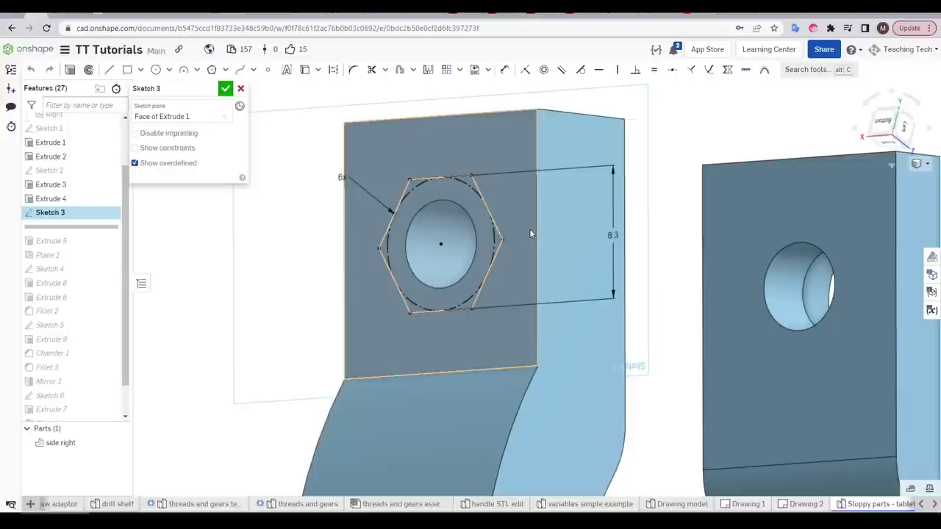
{"action": "key", "text": "Return"}
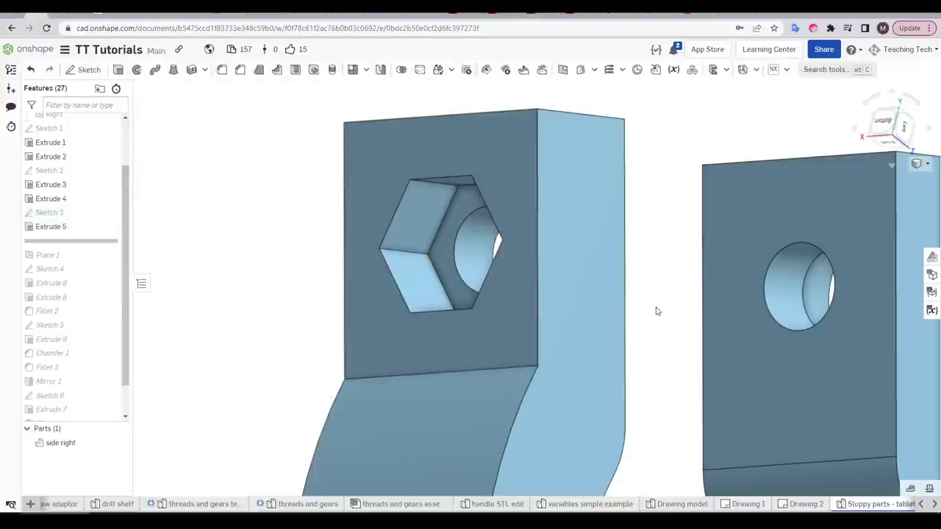
Zoom out and orbit the frame to view both clamp arms and its top
{"action": "scroll", "coordinate": [661, 316], "scroll_direction": "down", "scroll_amount": 3}
{"action": "right_click_drag", "start_coordinate": [666, 319], "coordinate": [658, 358]}
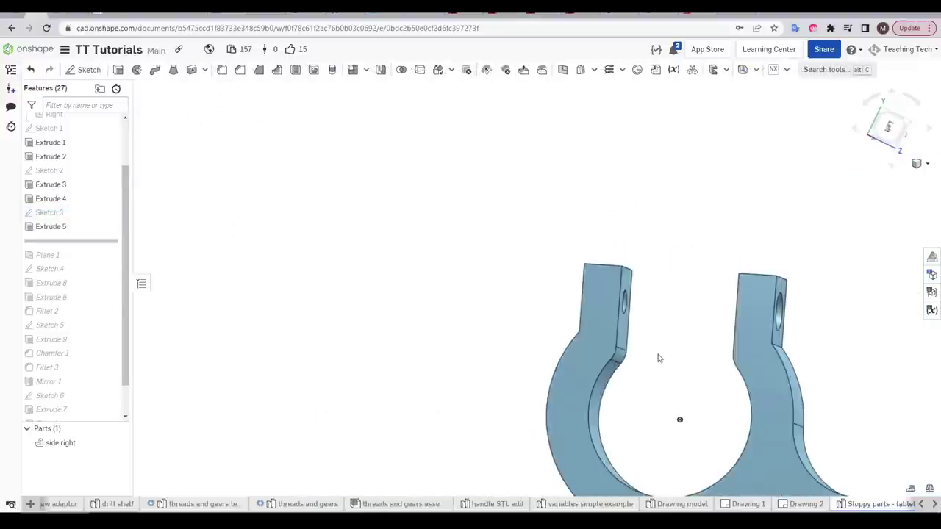
{"action": "middle_click_drag", "start_coordinate": [658, 358], "coordinate": [569, 262]}
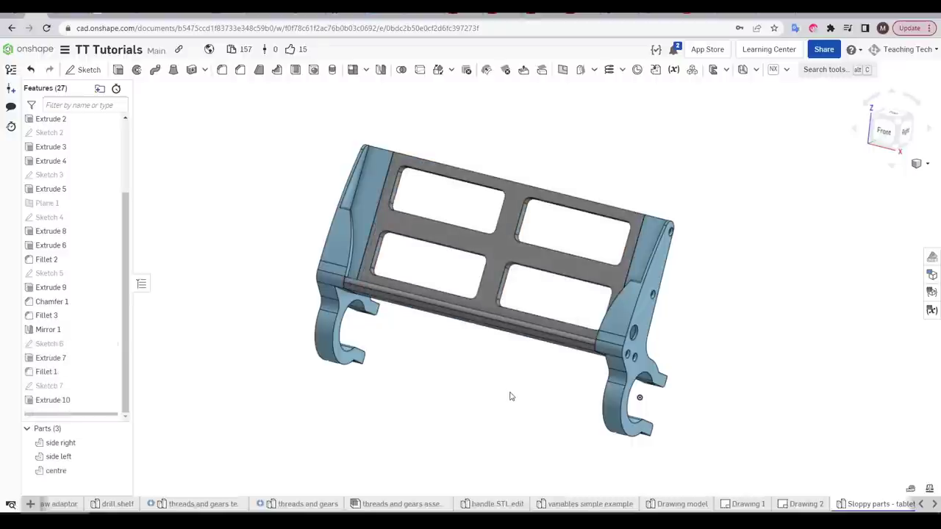
{"action": "right_click_drag", "start_coordinate": [443, 350], "coordinate": [434, 375]}
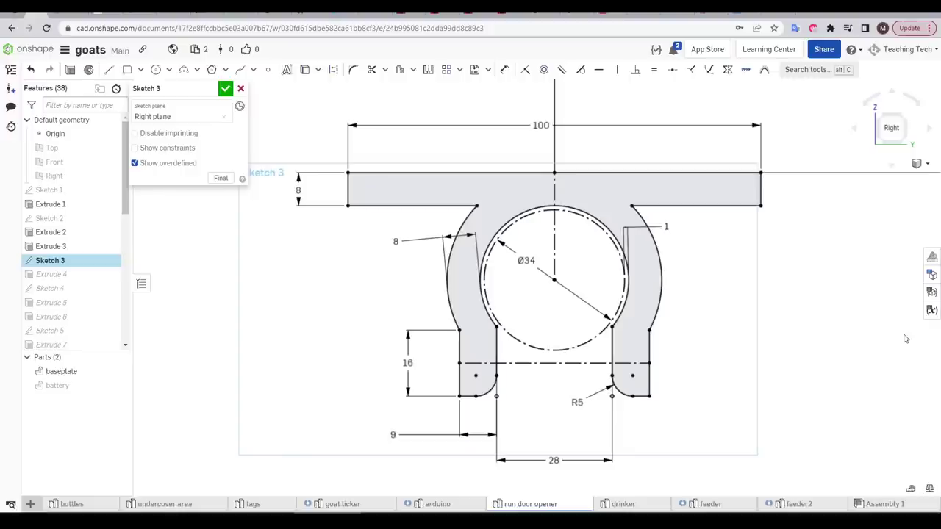
Close Sketch 3 and orbit the clamp to view the baseplate's underside
{"action": "key", "text": "Return"}
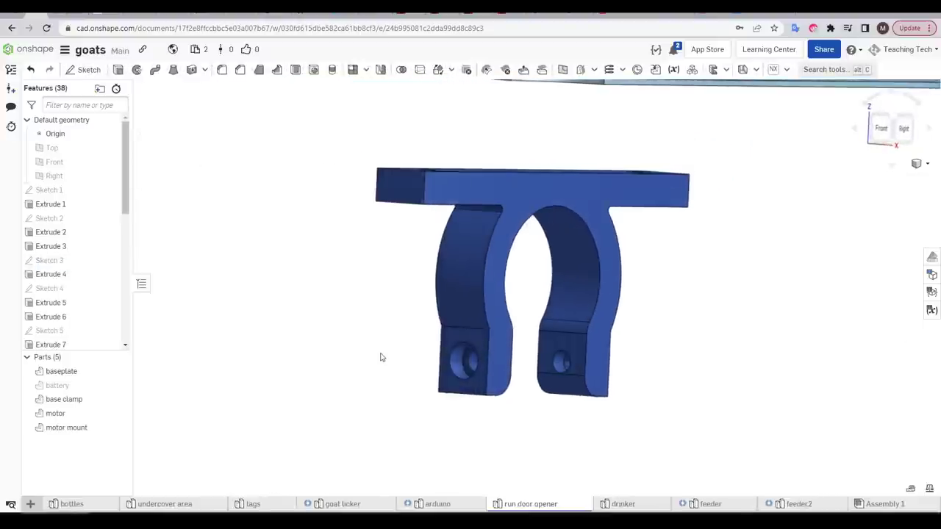
{"action": "right_click_drag", "start_coordinate": [384, 357], "coordinate": [288, 337]}
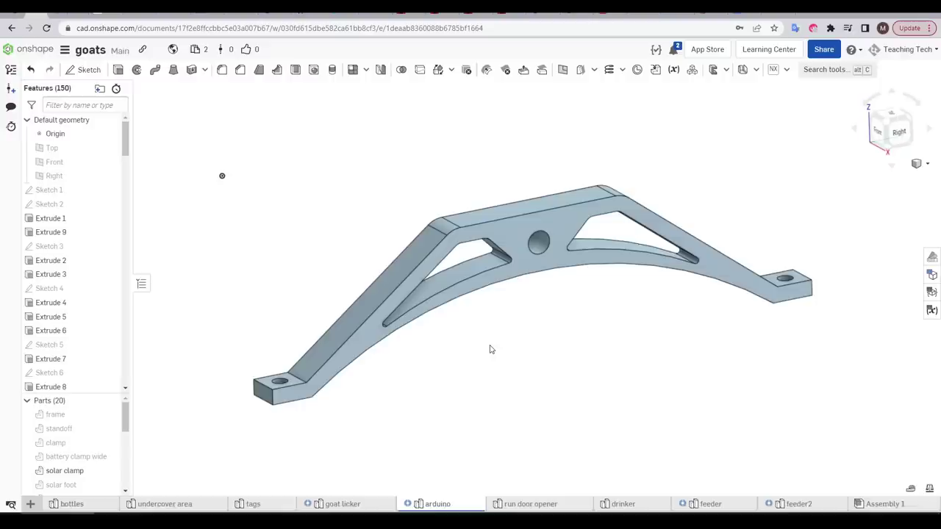
Turn the bracket slightly for a better look at its end tab
{"action": "right_click_drag", "start_coordinate": [491, 349], "coordinate": [487, 385]}
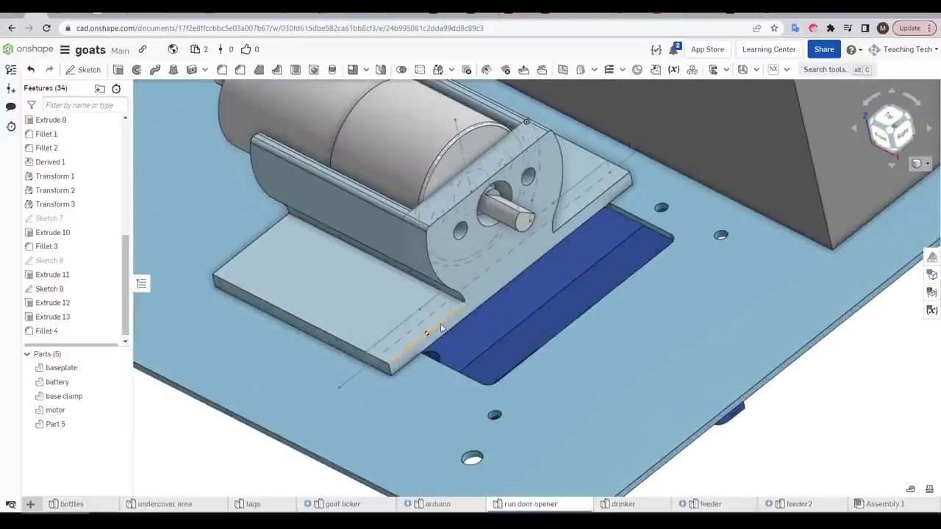
Review Sketch 9's profile, orbit to the plate underside, and start a new Sketch 10
{"action": "double_click", "coordinate": [107, 289]}
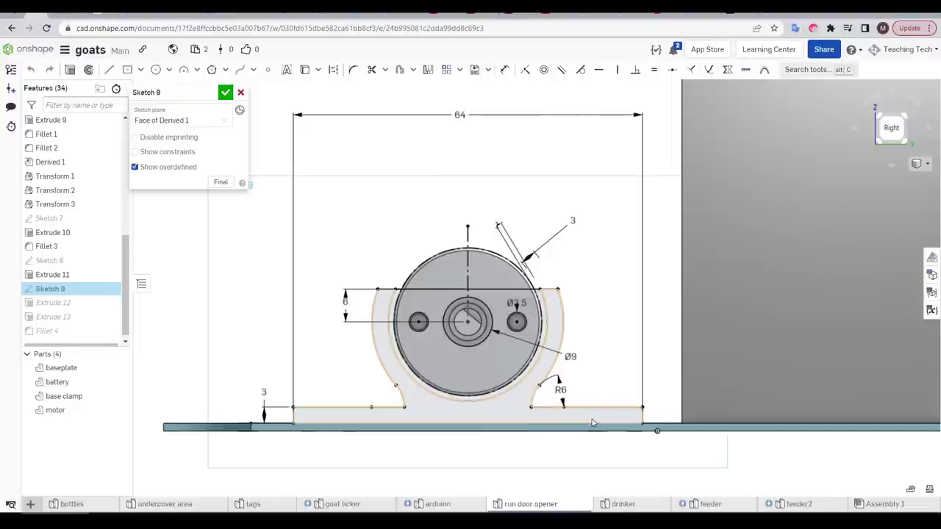
{"action": "key", "text": "Return"}
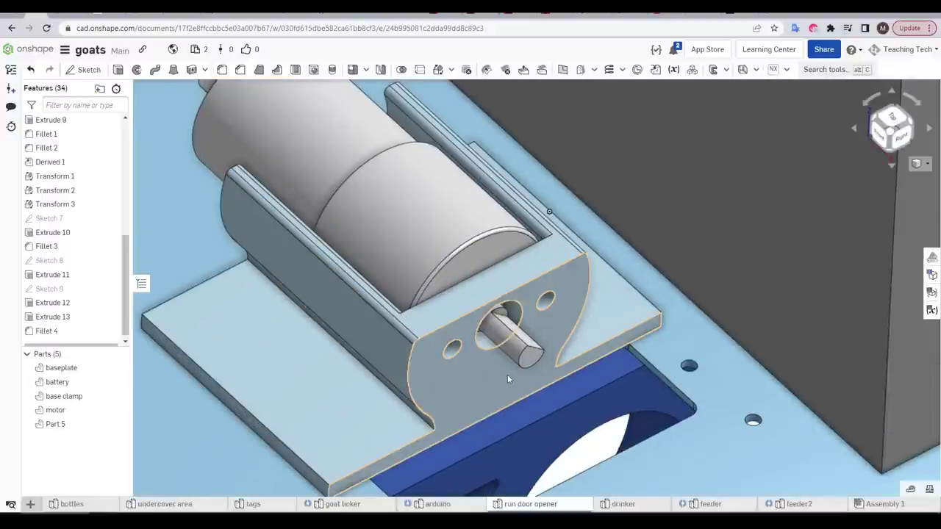
{"action": "scroll", "coordinate": [507, 378], "scroll_direction": "down", "scroll_amount": 3}
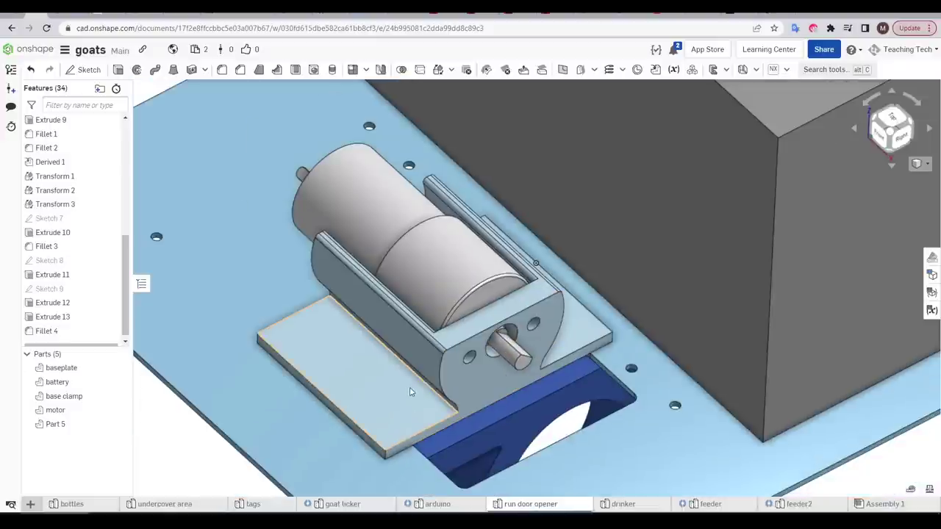
{"action": "right_click_drag", "start_coordinate": [396, 409], "coordinate": [442, 387]}
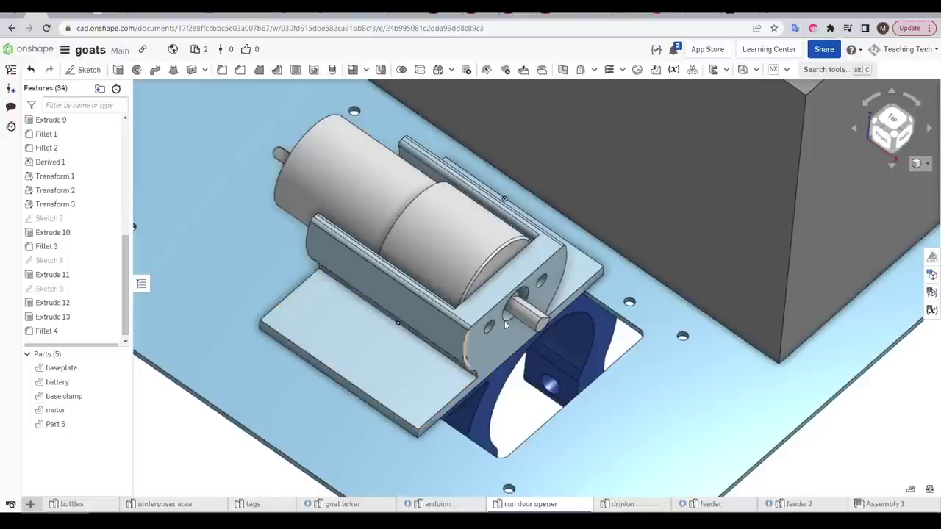
{"action": "key", "text": "shift+s"}
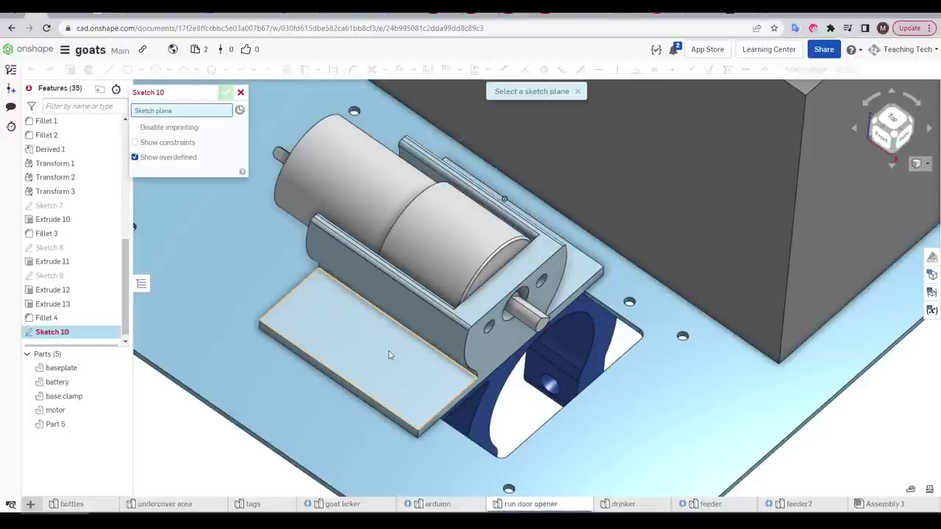
Place Sketch 10 on the mount's base face and project a bolt hole into it
{"action": "left_click", "coordinate": [390, 355]}
{"action": "key", "text": "n"}
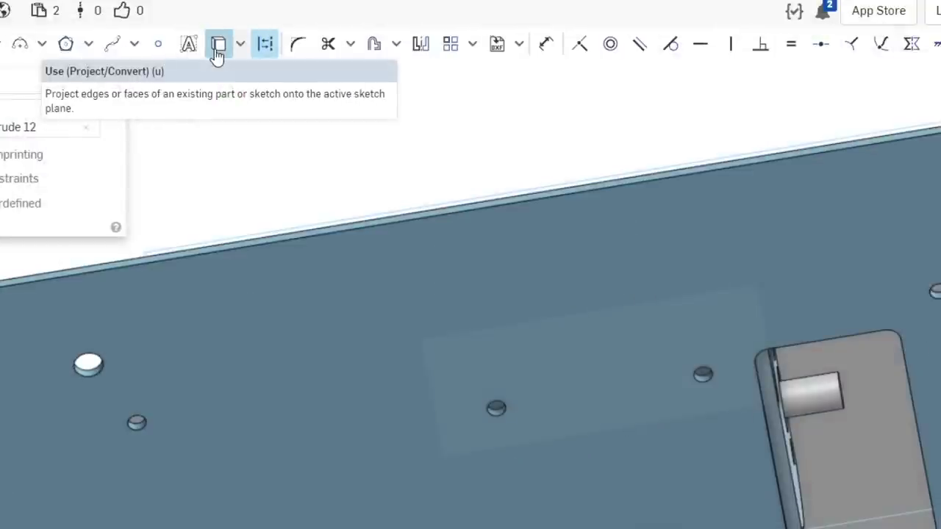
{"action": "left_click", "coordinate": [218, 49]}
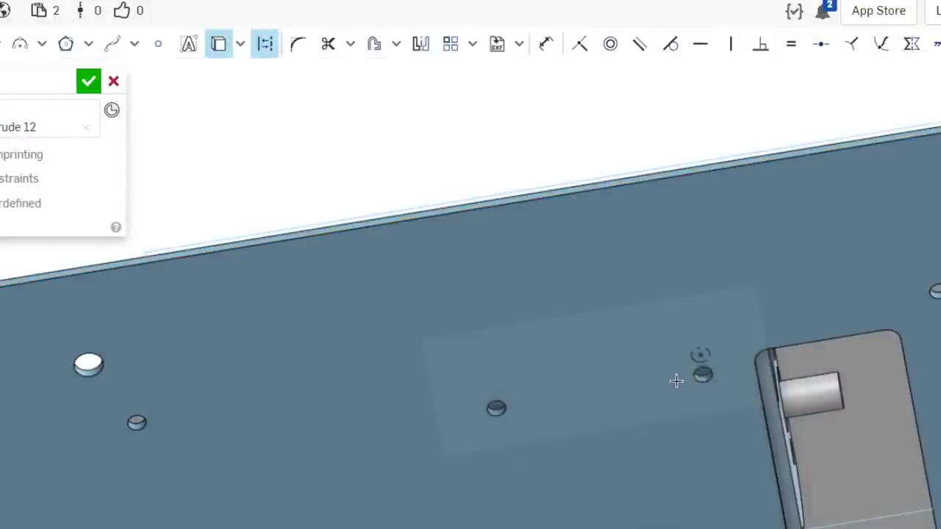
{"action": "left_click", "coordinate": [497, 408]}
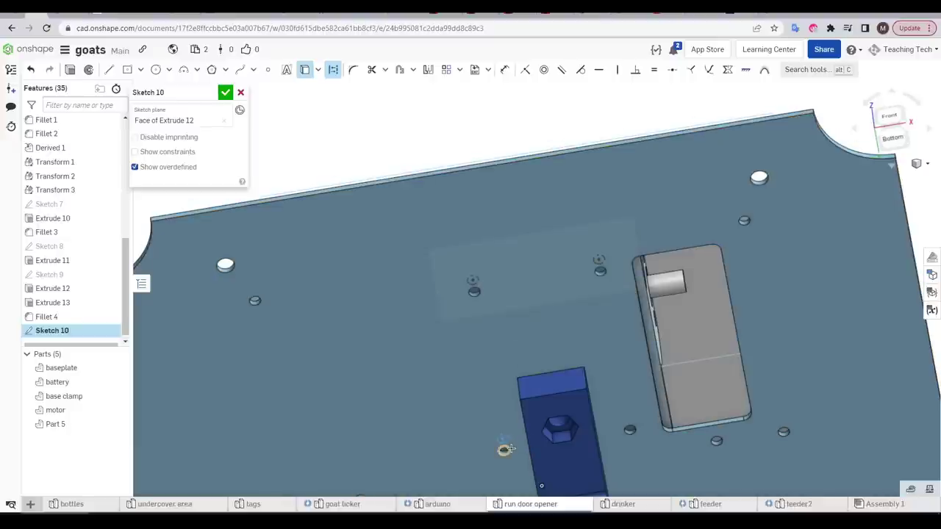
{"action": "key", "text": "n"}
Draw a line between the hole centres and a vertical centre line between the line midpoints
{"action": "key", "text": "l"}
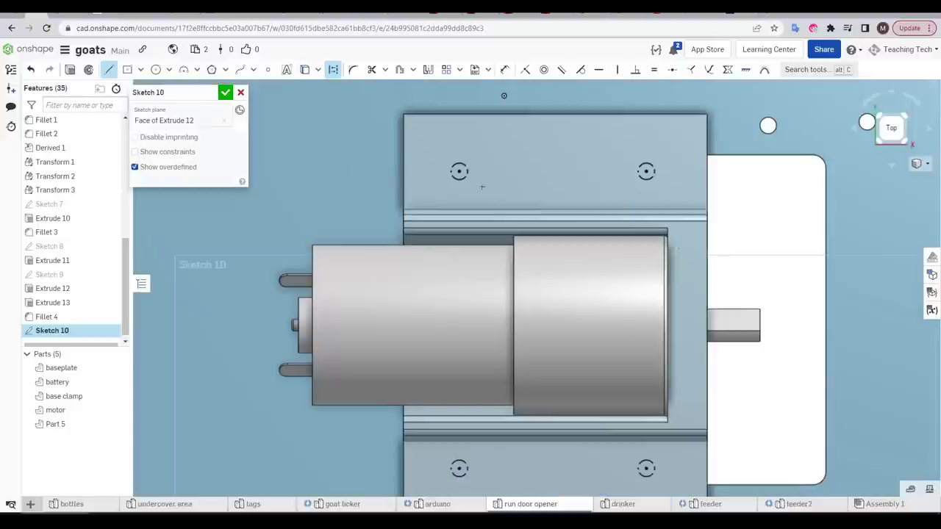
{"action": "left_click", "coordinate": [644, 172]}
{"action": "left_click", "coordinate": [458, 468]}
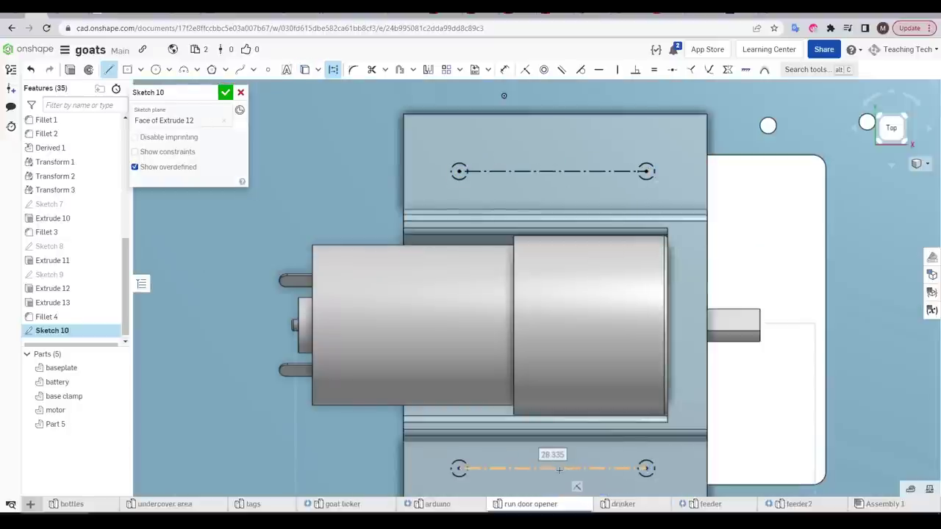
{"action": "left_click", "coordinate": [555, 469]}
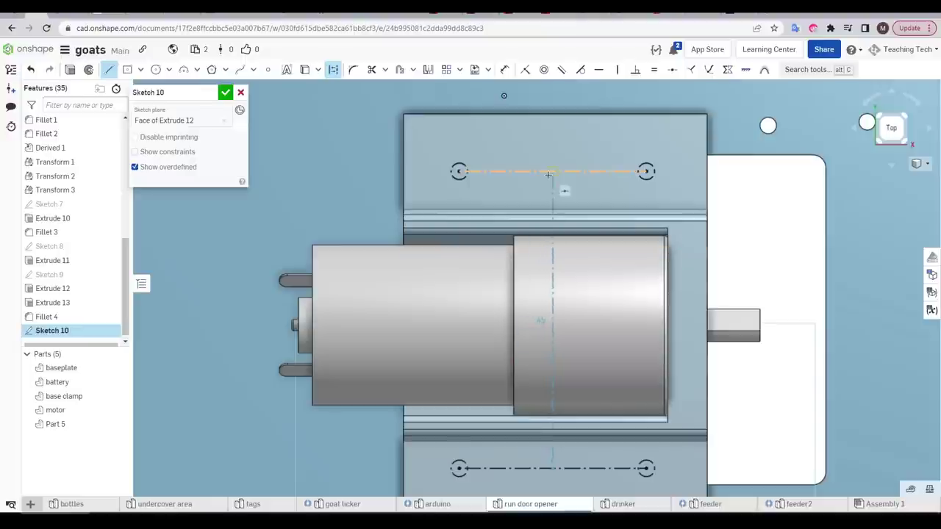
{"action": "left_click", "coordinate": [552, 172]}
Add two equal Ø4 circles and join them with a tangent side line
{"action": "key", "text": "c"}
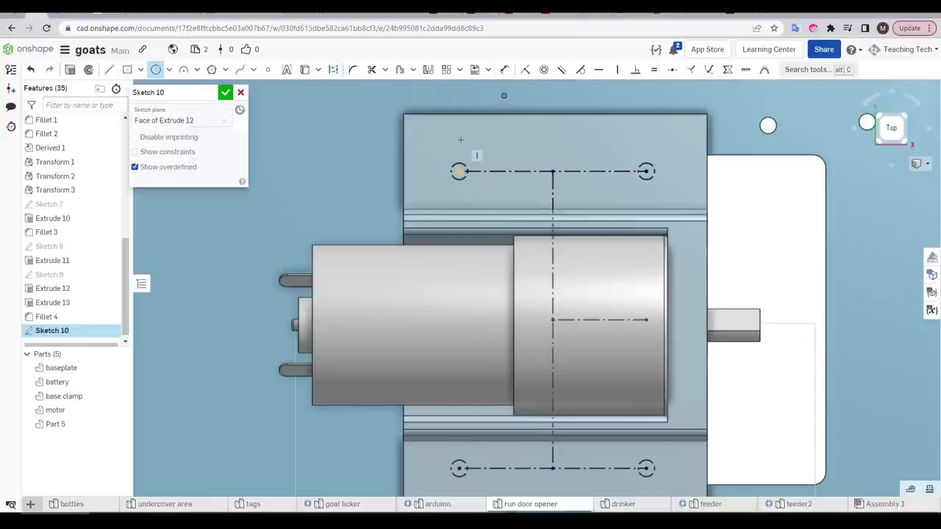
{"action": "left_click", "coordinate": [458, 200]}
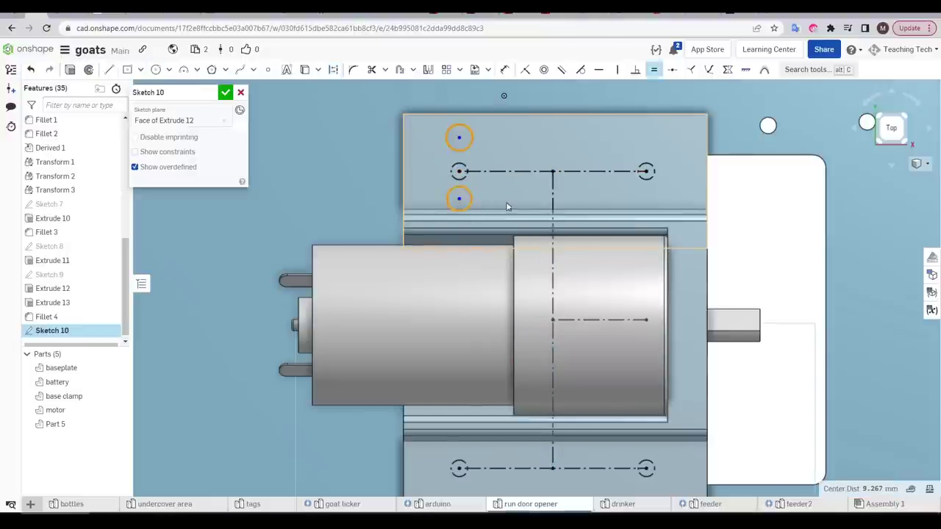
{"action": "key", "text": "Escape"}
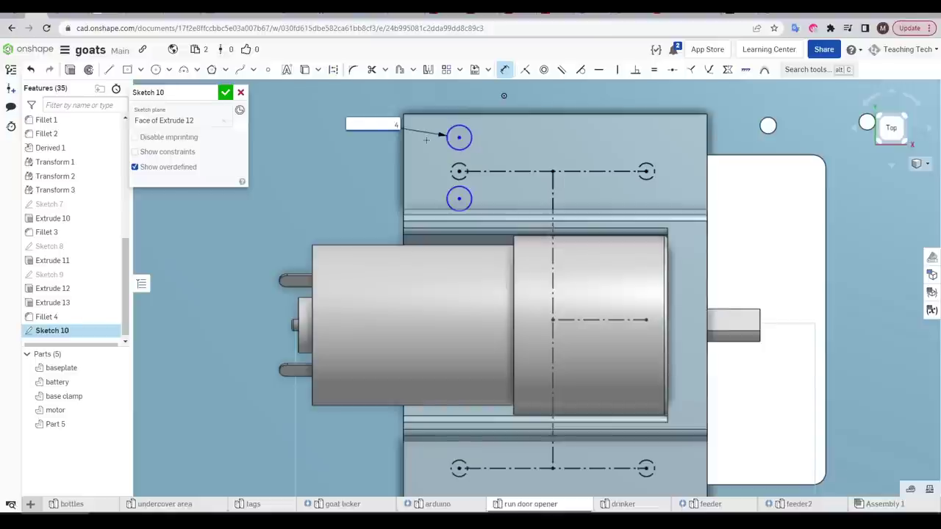
{"action": "key", "text": "l"}
{"action": "scroll", "coordinate": [440, 146], "scroll_direction": "up", "scroll_amount": 3}
{"action": "left_click", "coordinate": [445, 144]}
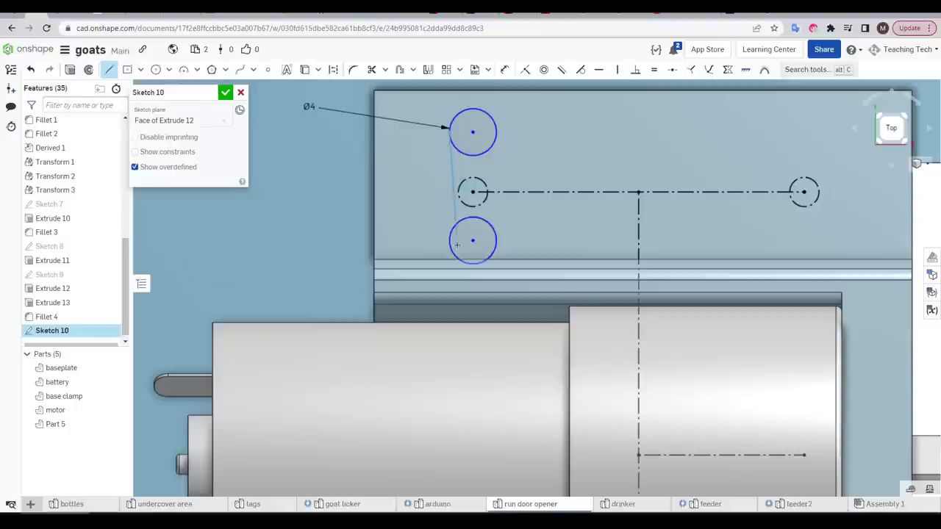
{"action": "left_click", "coordinate": [471, 240]}
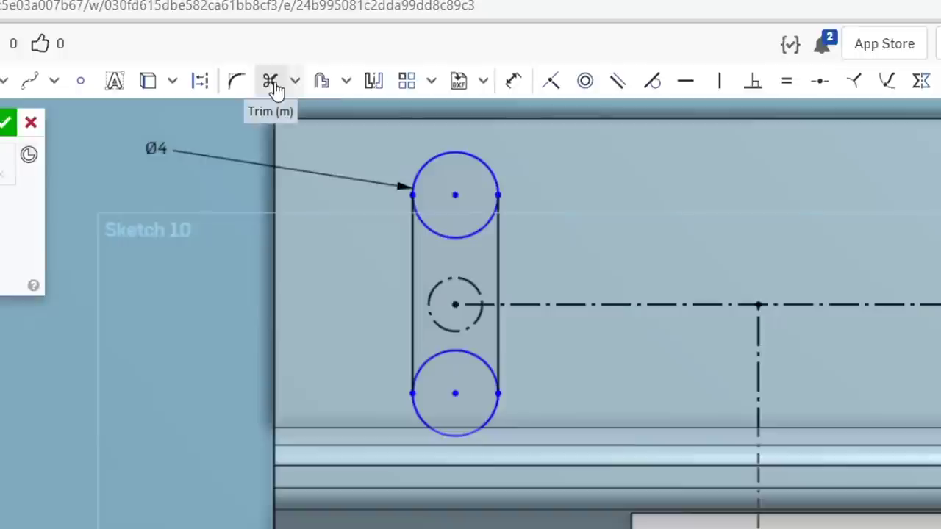
Trim the top circle's inner arc and dimension the slot length between arc centres to 9 mm
{"action": "left_click", "coordinate": [372, 69]}
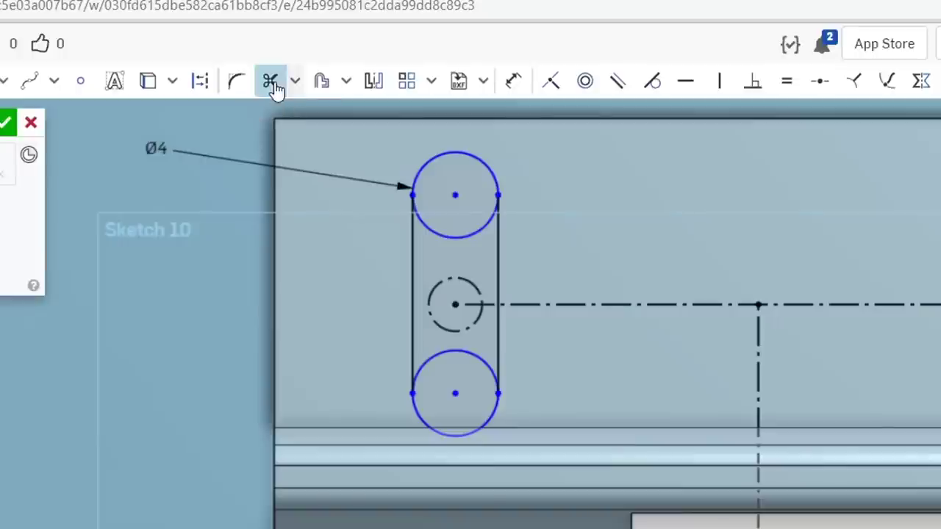
{"action": "left_click", "coordinate": [434, 236]}
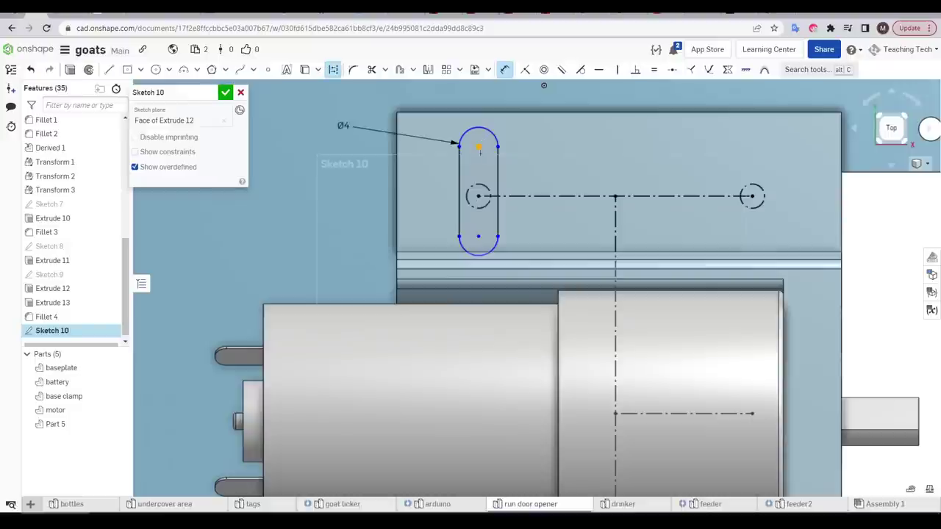
{"action": "left_click", "coordinate": [479, 149]}
{"action": "left_click", "coordinate": [478, 236]}
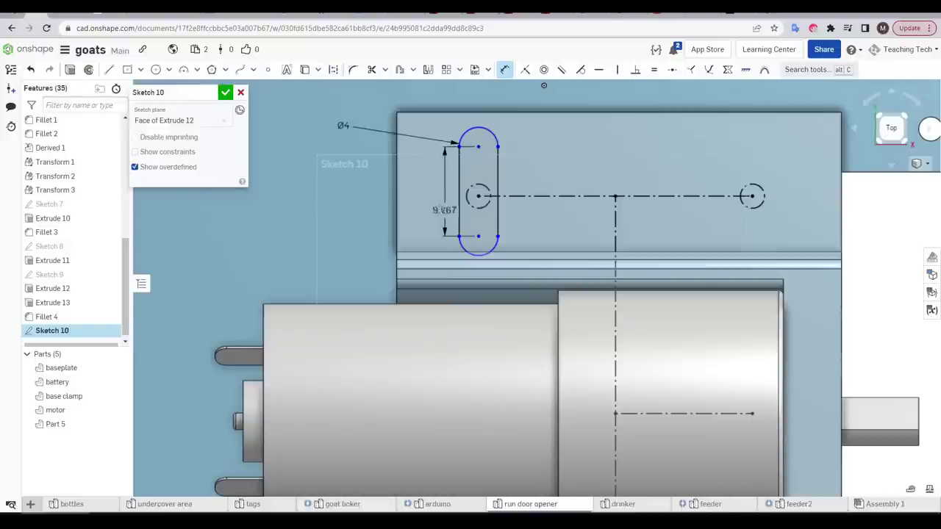
{"action": "left_click", "coordinate": [421, 191]}
{"action": "type", "text": "9"}
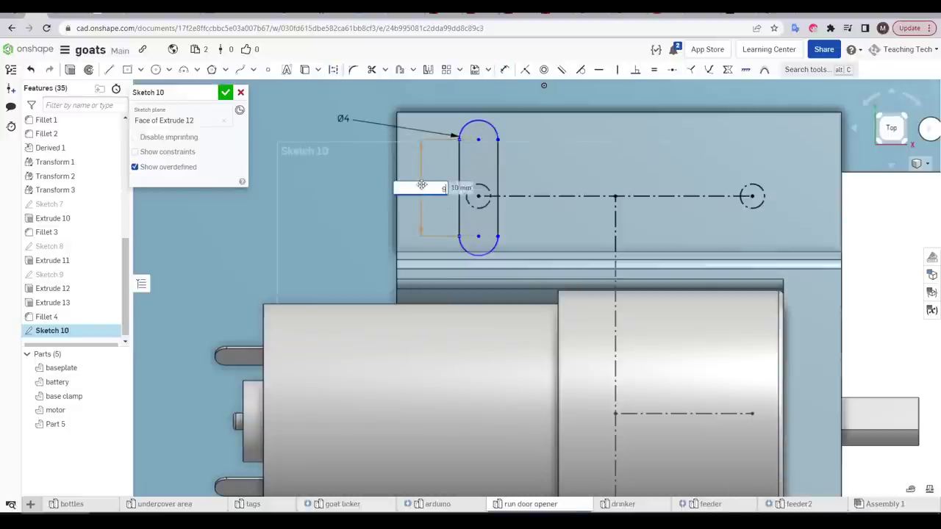
{"action": "key", "text": "Return"}
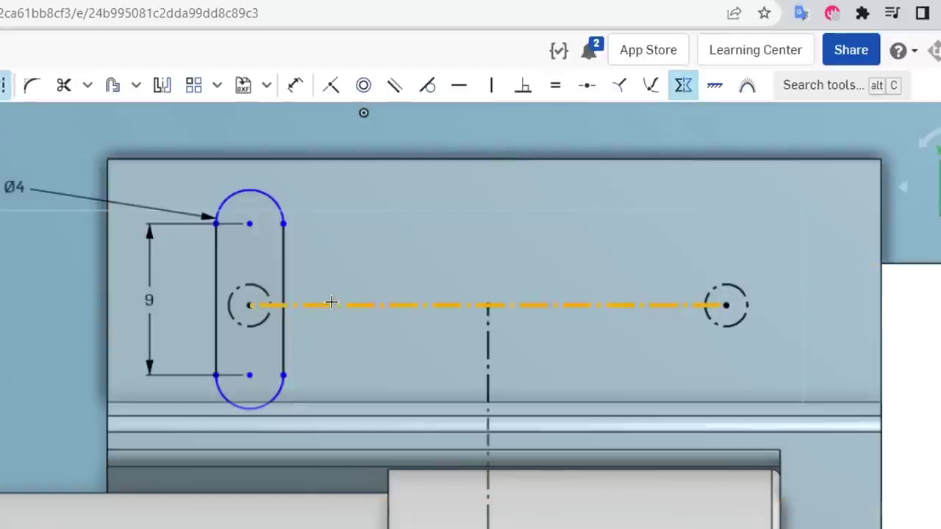
Make the slot symmetric about the centre line, change its length to 10 mm, and view from Top
{"action": "left_click", "coordinate": [253, 372]}
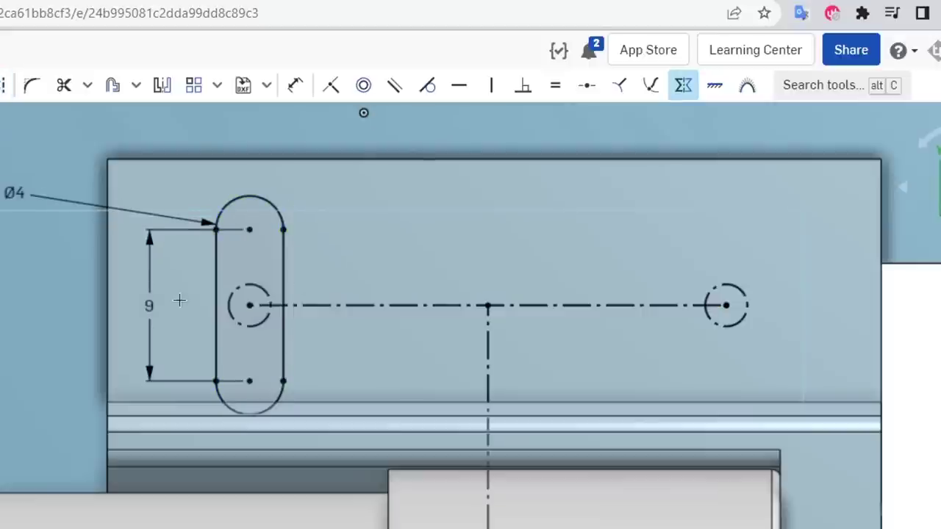
{"action": "right_click_drag", "start_coordinate": [338, 347], "coordinate": [404, 348]}
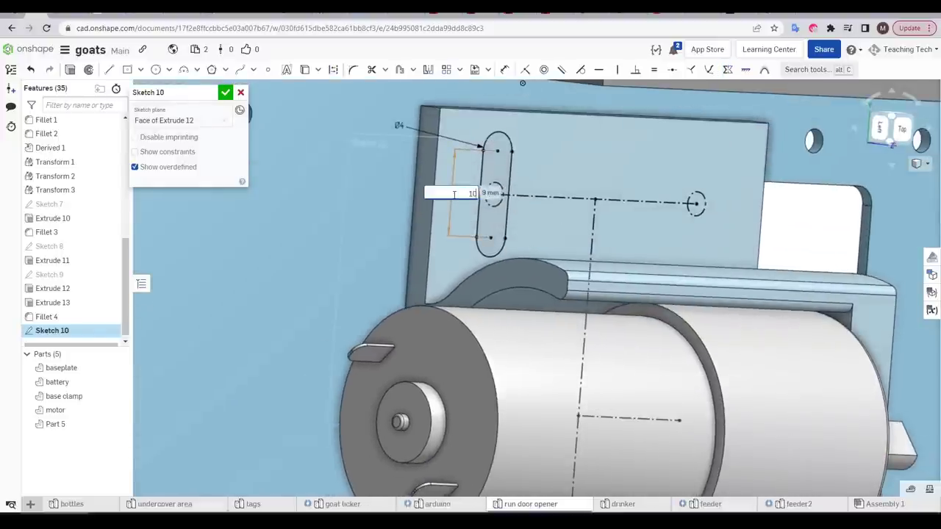
{"action": "key", "text": "Return"}
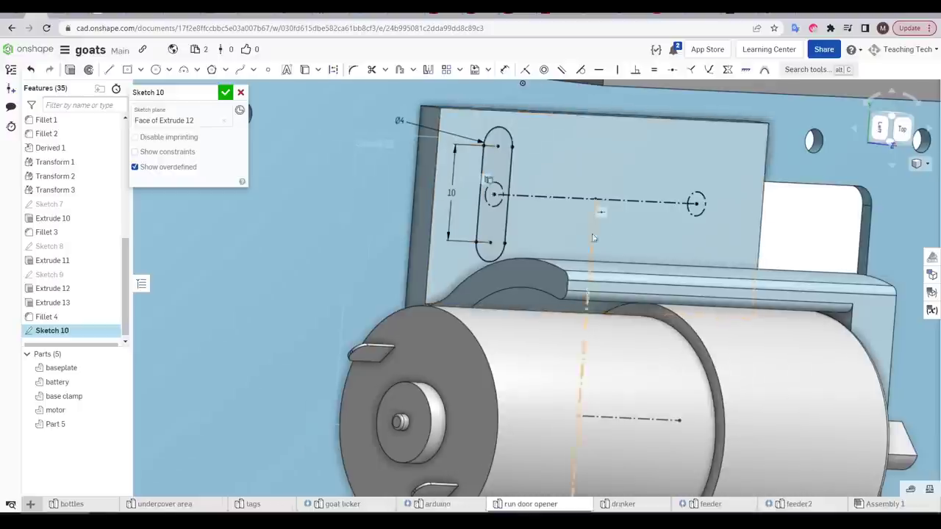
{"action": "right_click_drag", "start_coordinate": [482, 206], "coordinate": [485, 242]}
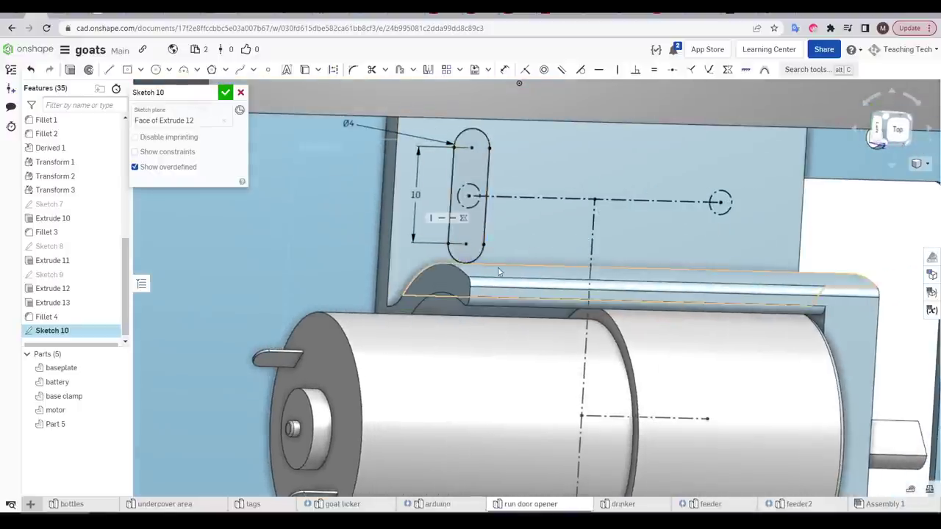
{"action": "key", "text": "n"}
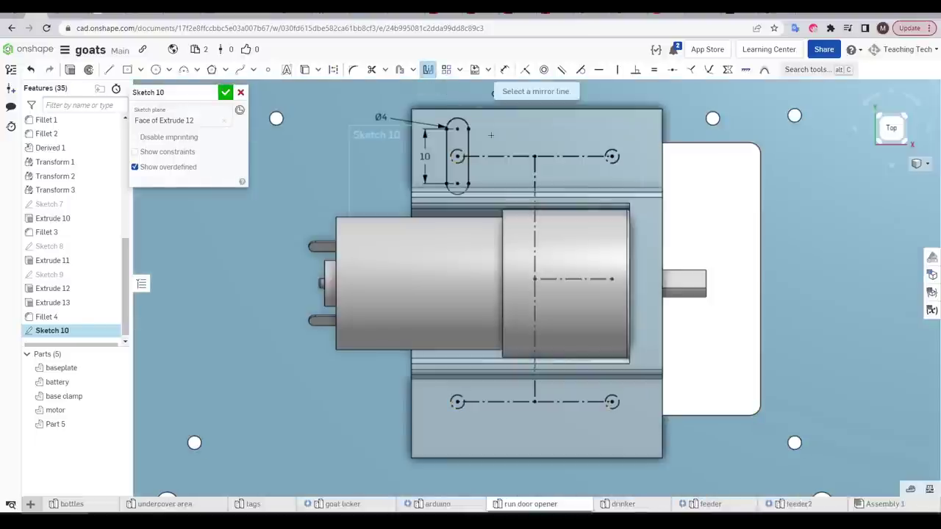
Mirror the slot across the vertical centre line, then both slots across the horizontal centre line
{"action": "left_click", "coordinate": [535, 179]}
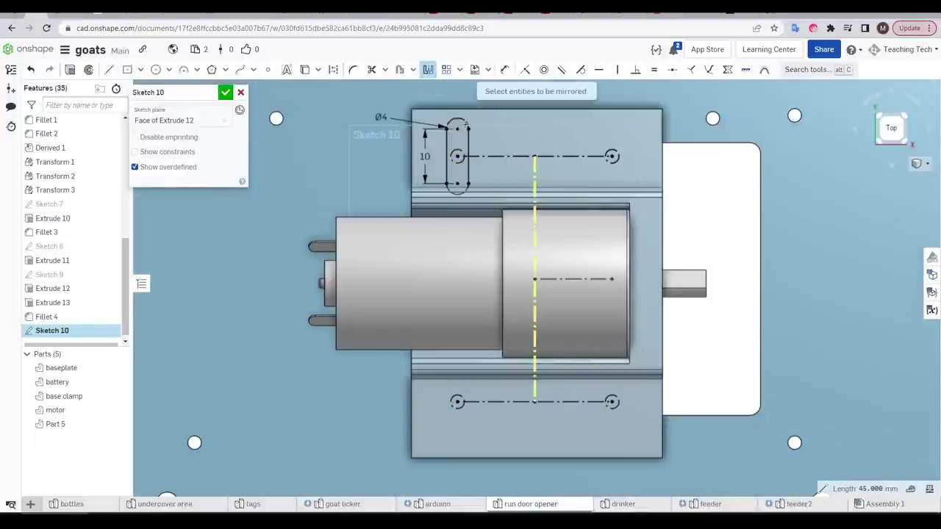
{"action": "left_click", "coordinate": [464, 126]}
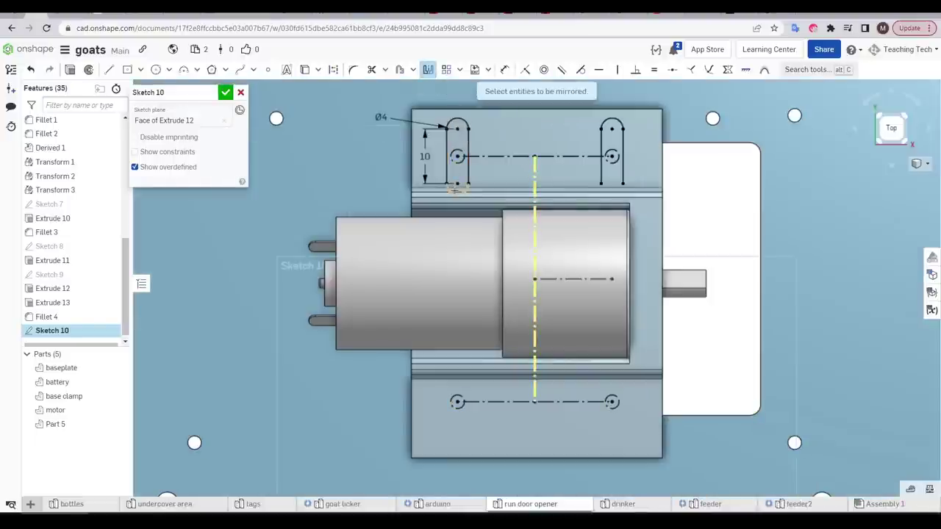
{"action": "left_click", "coordinate": [429, 70]}
{"action": "left_click", "coordinate": [428, 70]}
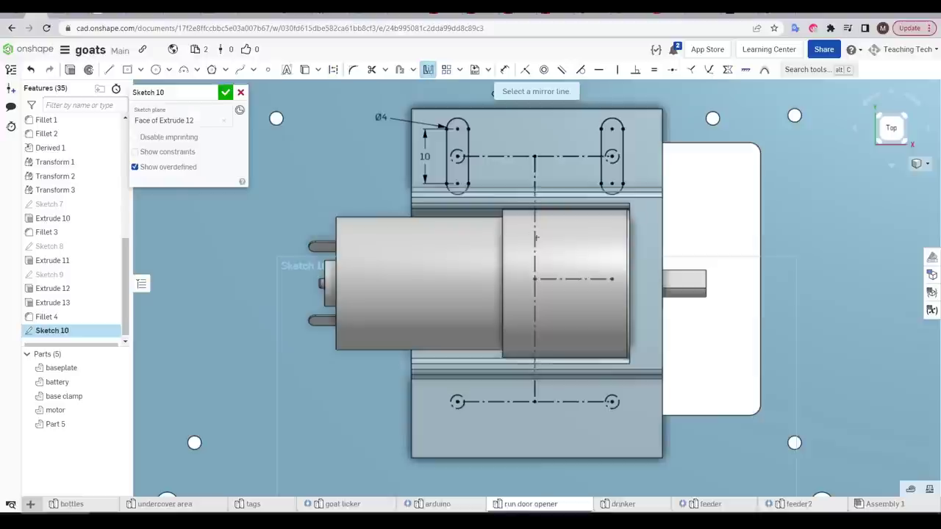
{"action": "left_click", "coordinate": [563, 278]}
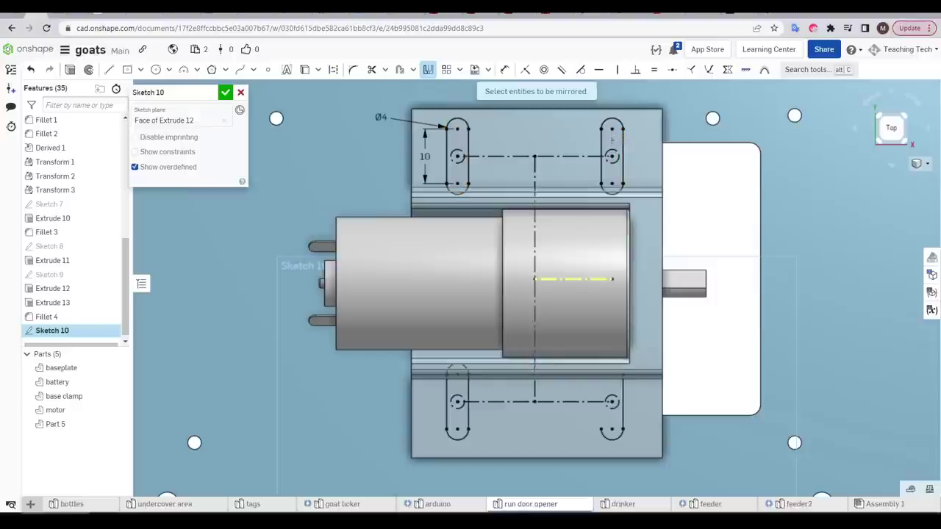
Extrude Sketch 10 as a Remove cut, Through all, to slot the base
{"action": "key", "text": "shift+e"}
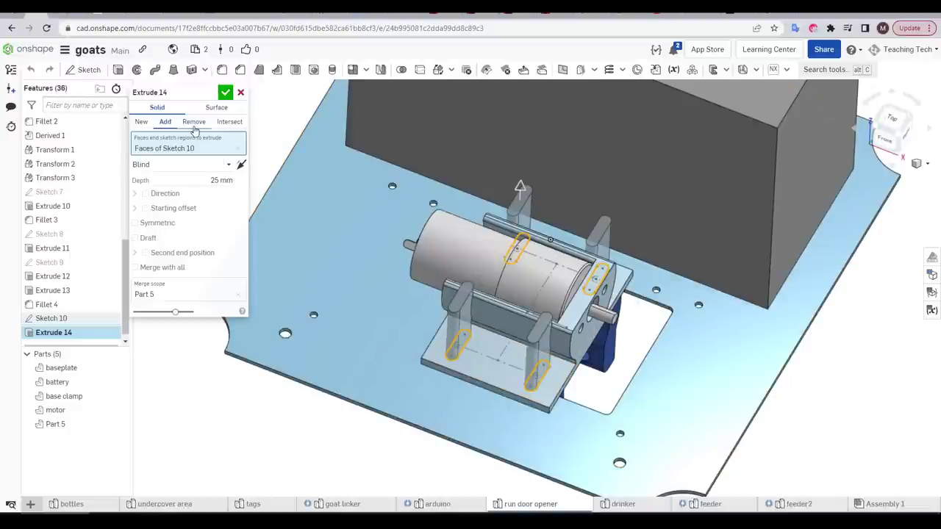
{"action": "left_click", "coordinate": [224, 164]}
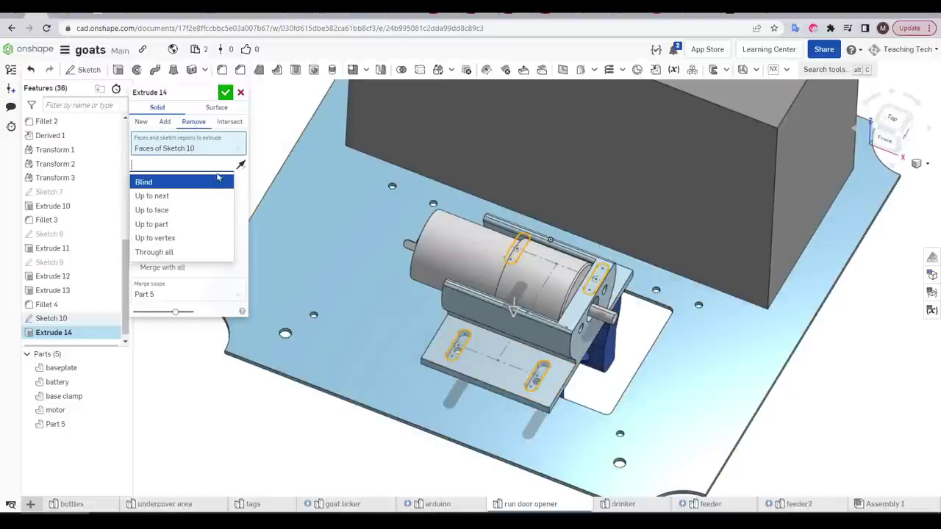
{"action": "left_click", "coordinate": [172, 251]}
{"action": "key", "text": "Return"}
{"action": "key", "text": "Up"}
{"action": "key", "text": "Up"}
{"action": "key", "text": "Up"}
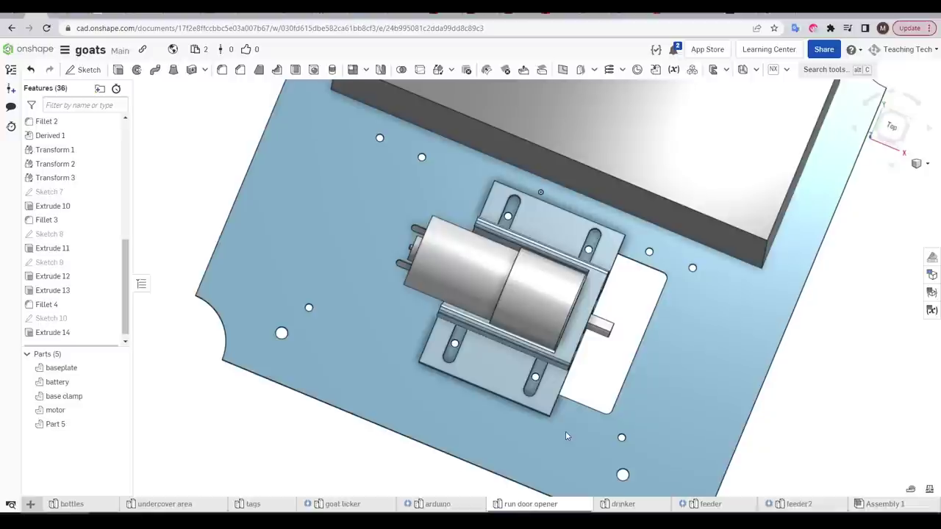
Rotate and zoom to a near top-down view of the bracket to check the cut slots
{"action": "key", "text": "Up"}
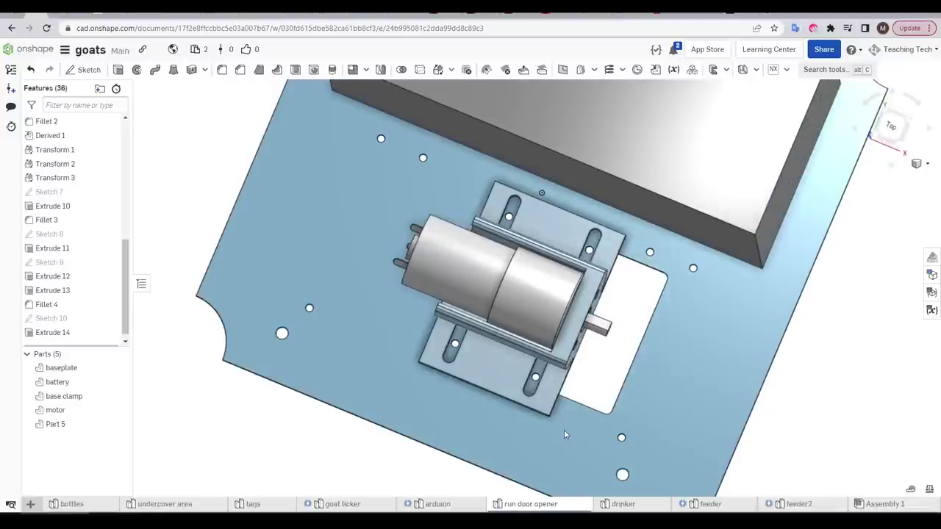
{"action": "key", "text": "Right"}
{"action": "key", "text": "Right"}
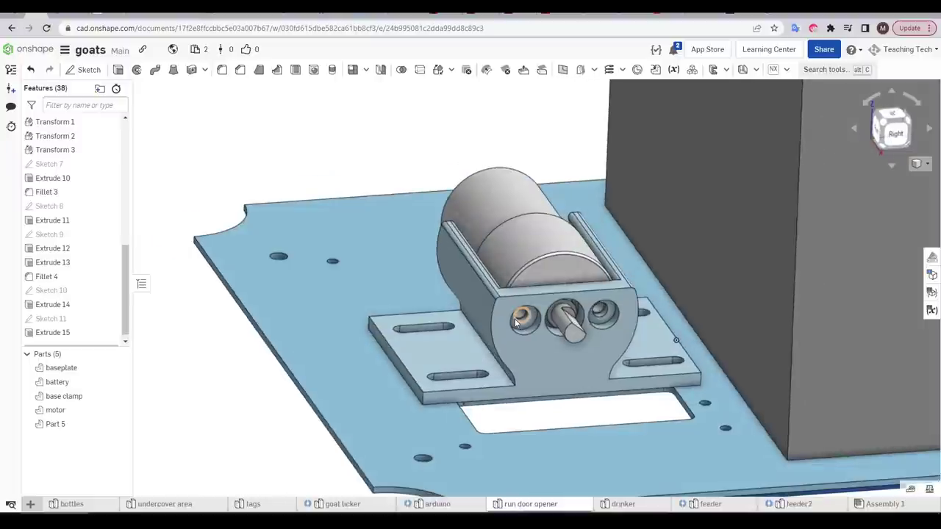
{"action": "scroll", "coordinate": [515, 324], "scroll_direction": "up", "scroll_amount": 3}
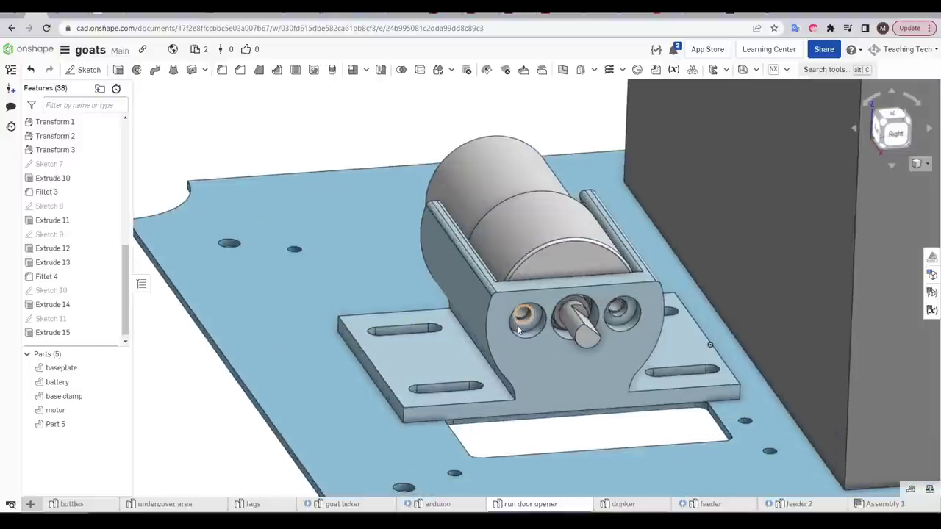
{"action": "right_click_drag", "start_coordinate": [518, 331], "coordinate": [531, 347]}
{"action": "scroll", "coordinate": [526, 344], "scroll_direction": "down", "scroll_amount": 2}
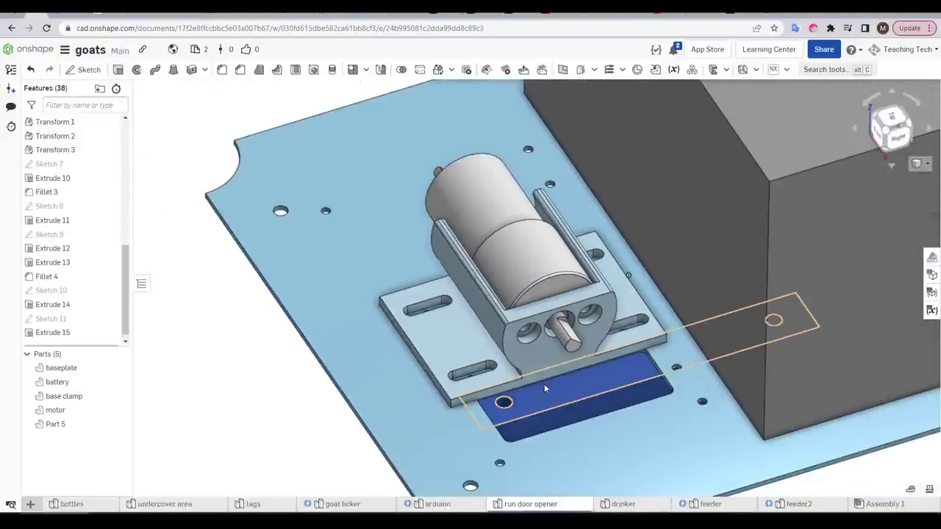